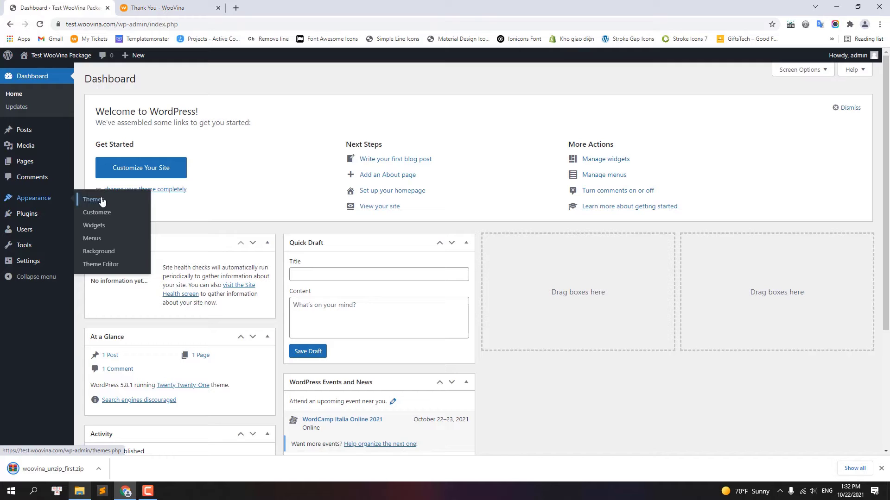
- Install the WooVina theme by uploading woovina.zip from the Desktop, and activate it on the site
{"action": "left_click", "coordinate": [102, 200]}
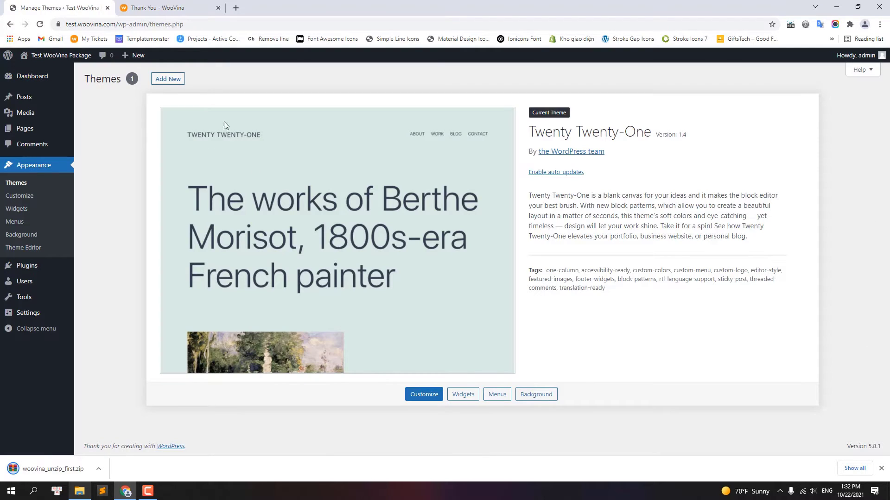
{"action": "left_click", "coordinate": [174, 80]}
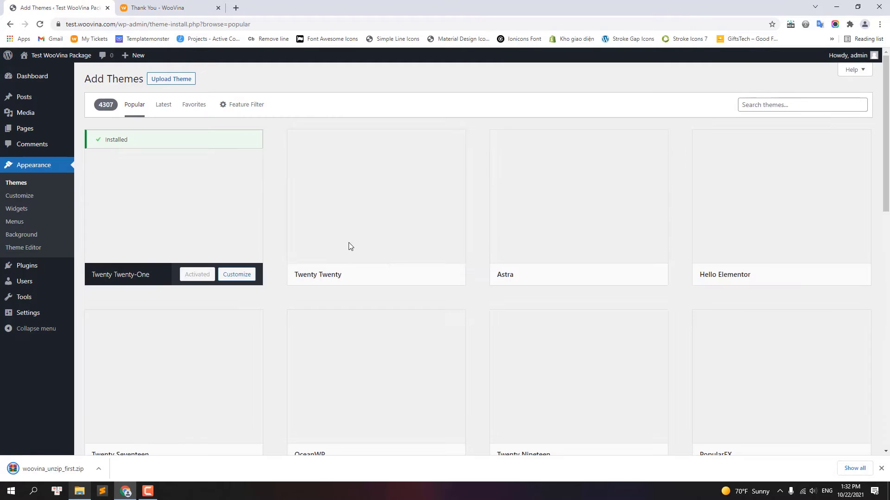
{"action": "left_click", "coordinate": [177, 81]}
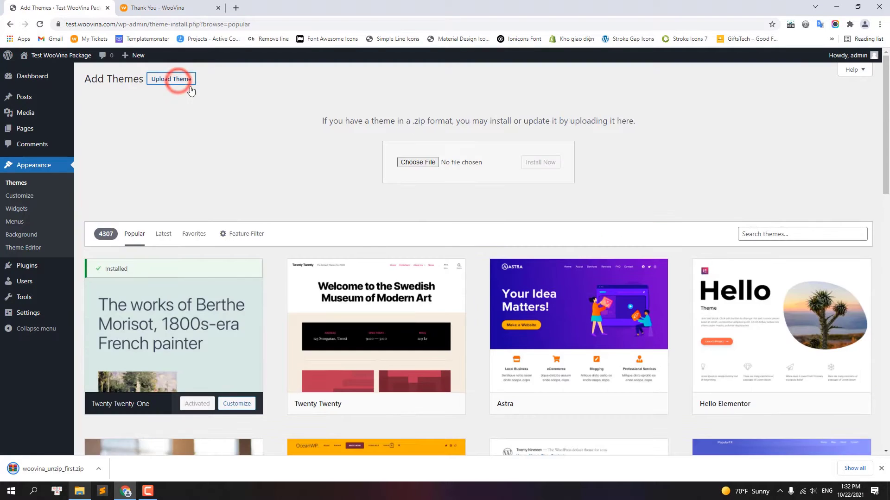
{"action": "left_click", "coordinate": [416, 163]}
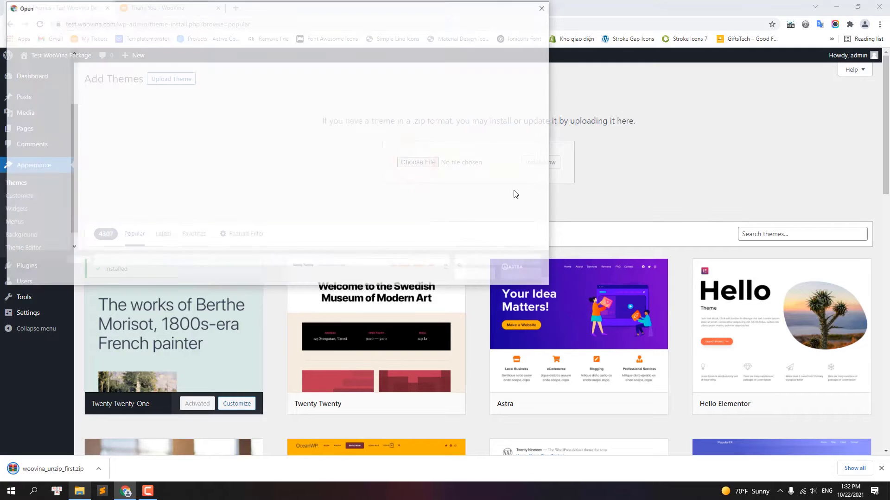
{"action": "left_click", "coordinate": [137, 155]}
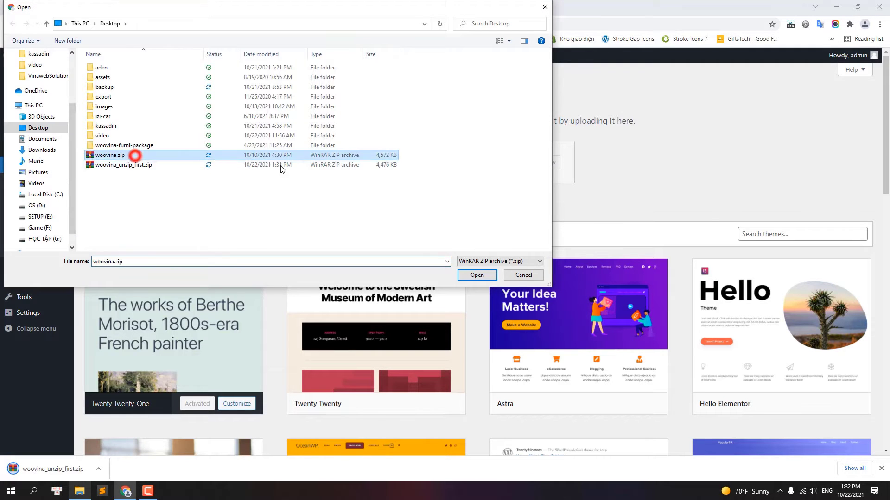
{"action": "left_click", "coordinate": [477, 277]}
{"action": "left_click", "coordinate": [540, 163]}
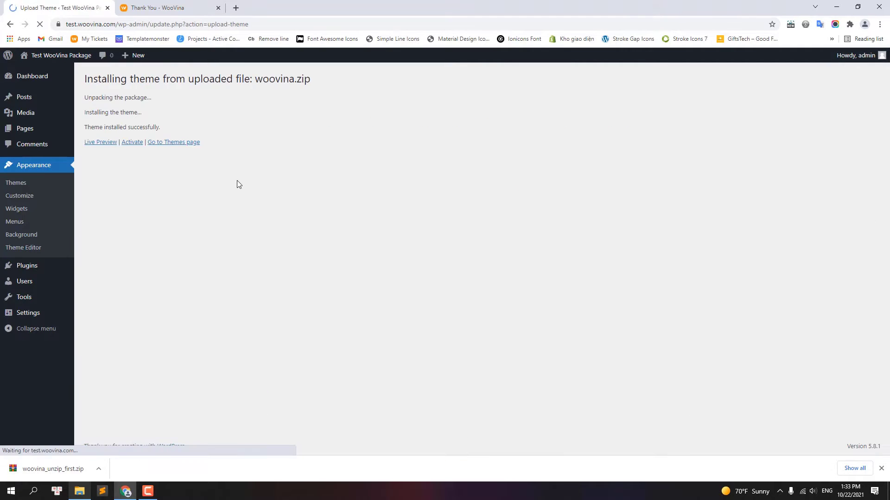
{"action": "left_click", "coordinate": [133, 141]}
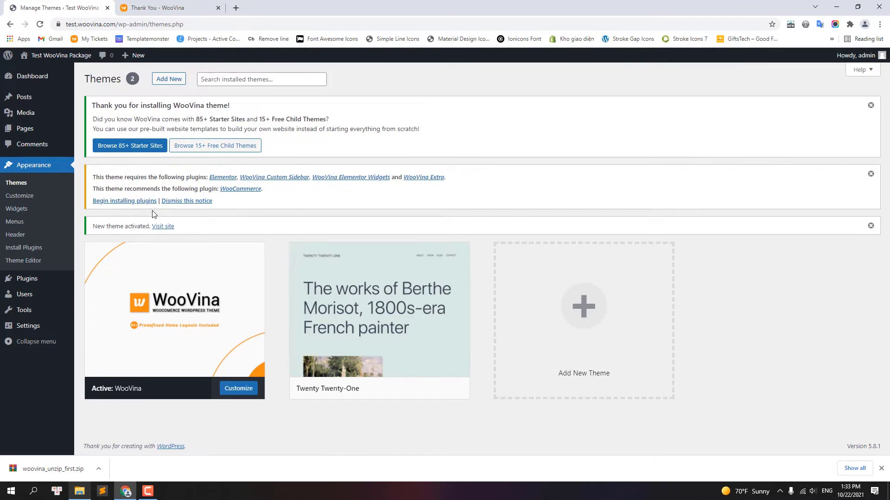
- Bulk install all five required and recommended plugins for the WooVina theme, from Elementor to WooCommerce
{"action": "left_click", "coordinate": [118, 201]}
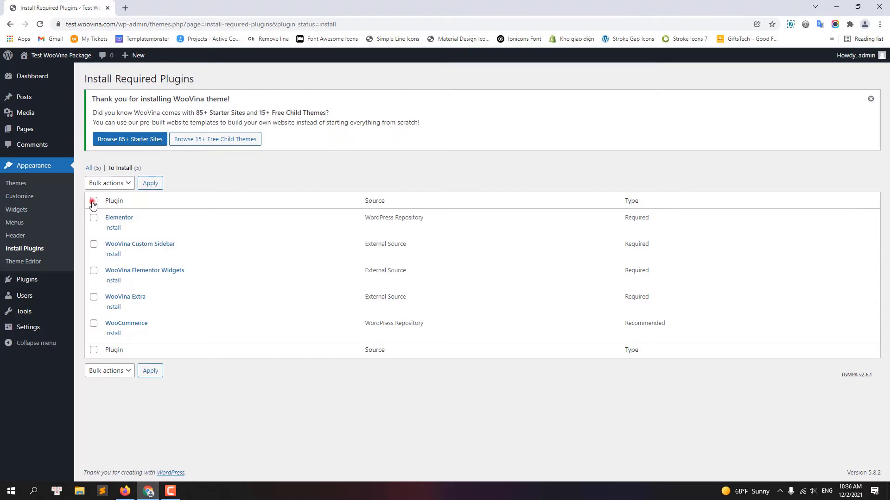
{"action": "left_click", "coordinate": [94, 200]}
{"action": "left_click", "coordinate": [107, 183]}
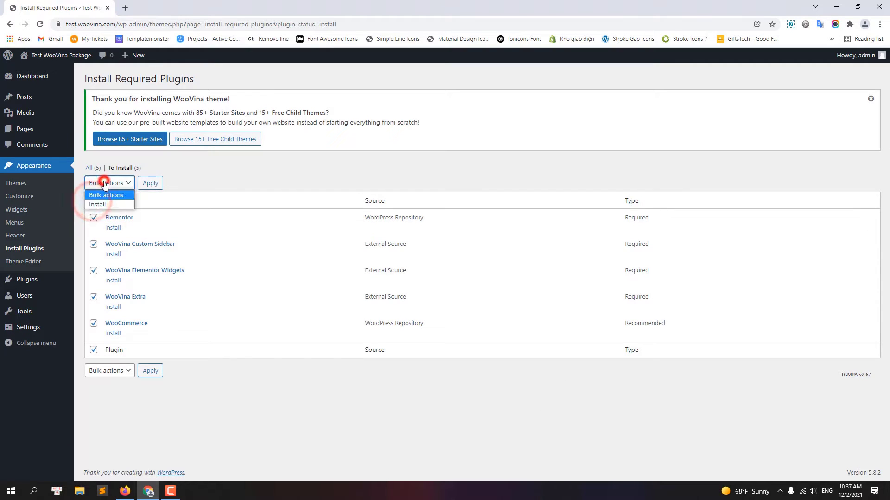
{"action": "left_click", "coordinate": [103, 205]}
{"action": "left_click", "coordinate": [149, 186]}
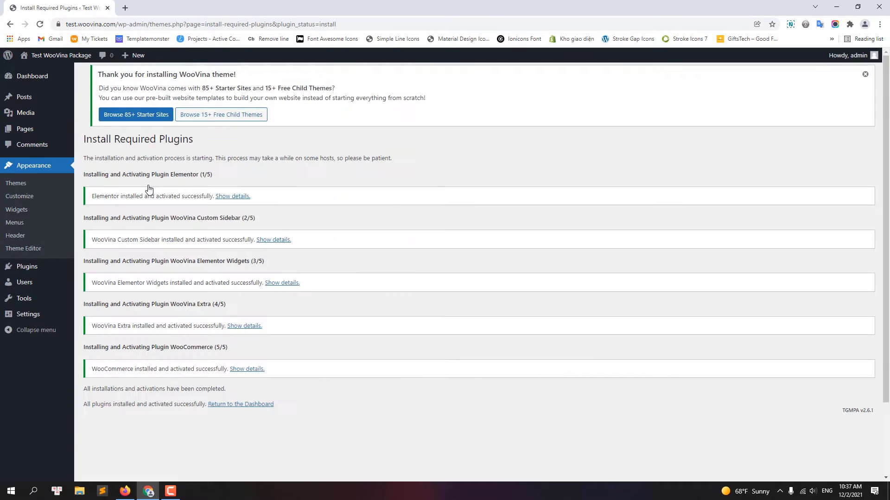
- Move all the site's default pages to the trash and permanently empty it
{"action": "left_click", "coordinate": [35, 134]}
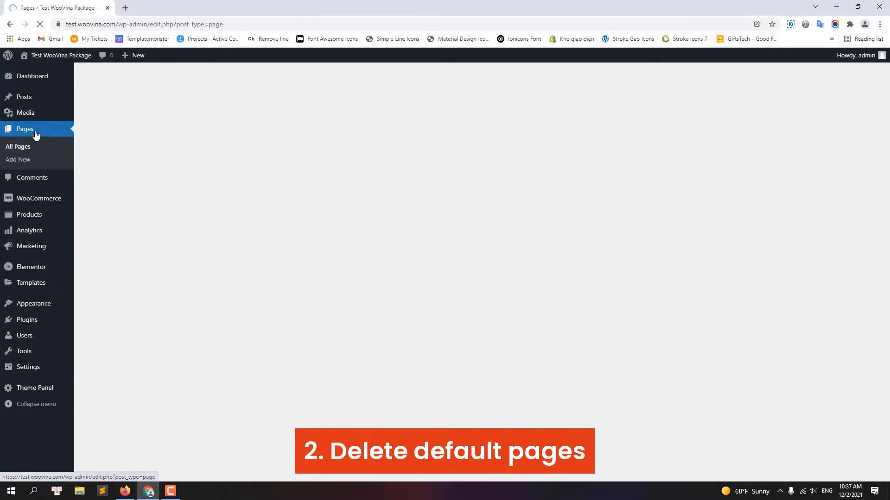
{"action": "left_click", "coordinate": [95, 133]}
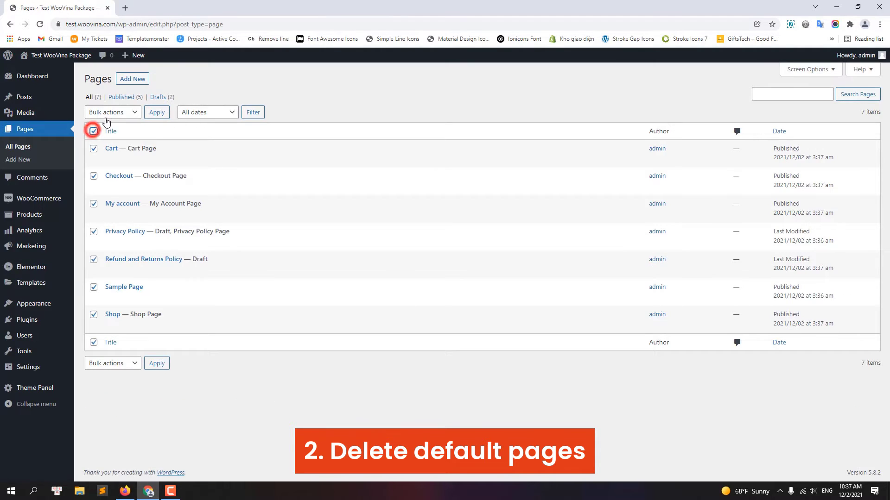
{"action": "left_click", "coordinate": [107, 112]}
{"action": "left_click", "coordinate": [108, 143]}
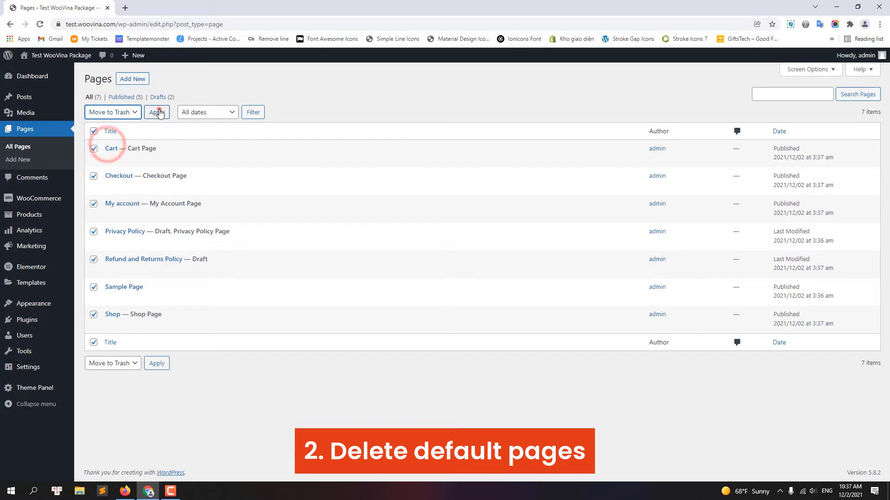
{"action": "left_click", "coordinate": [158, 112]}
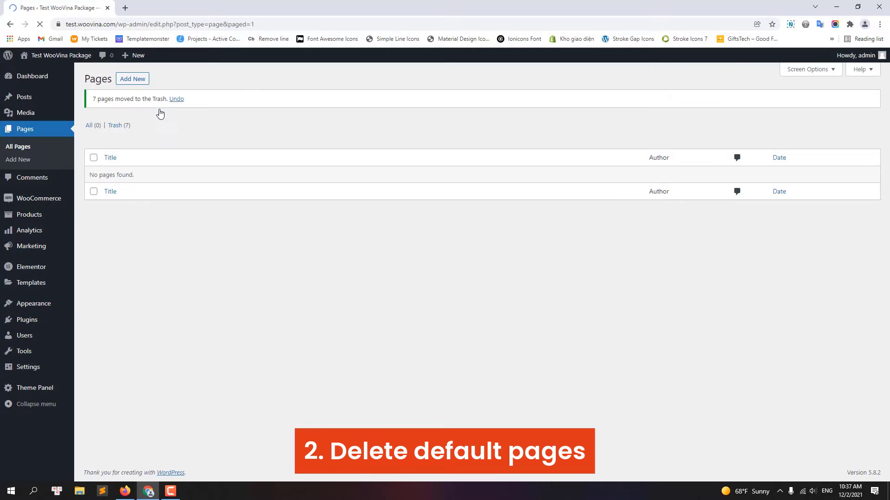
{"action": "left_click", "coordinate": [117, 125]}
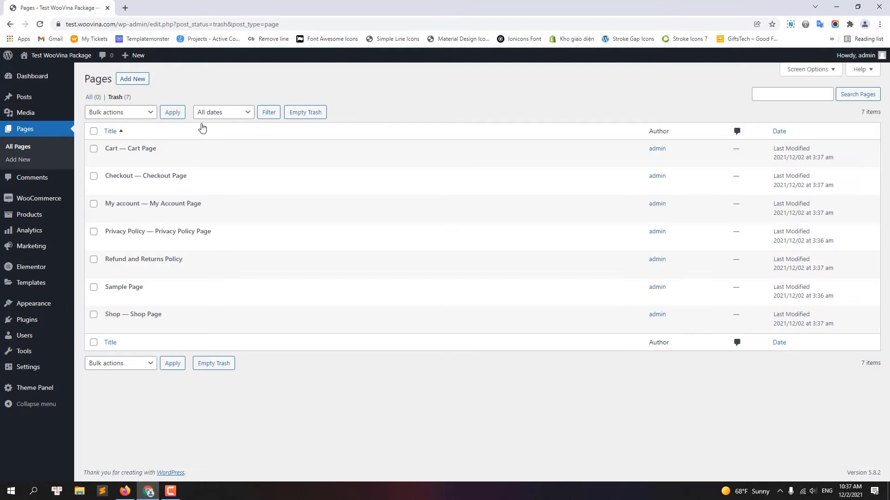
{"action": "left_click", "coordinate": [300, 113]}
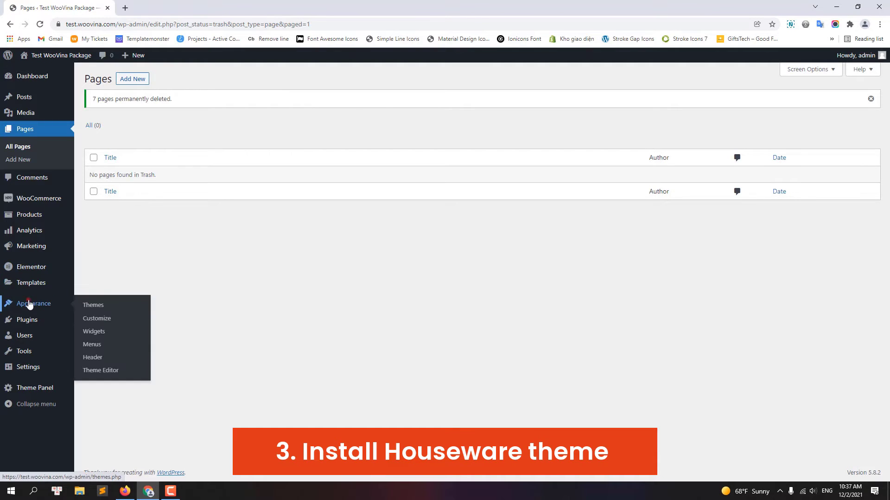
- Bring up the page for adding new themes, and load woovina.com in a separate browser tab
{"action": "left_click", "coordinate": [30, 302]}
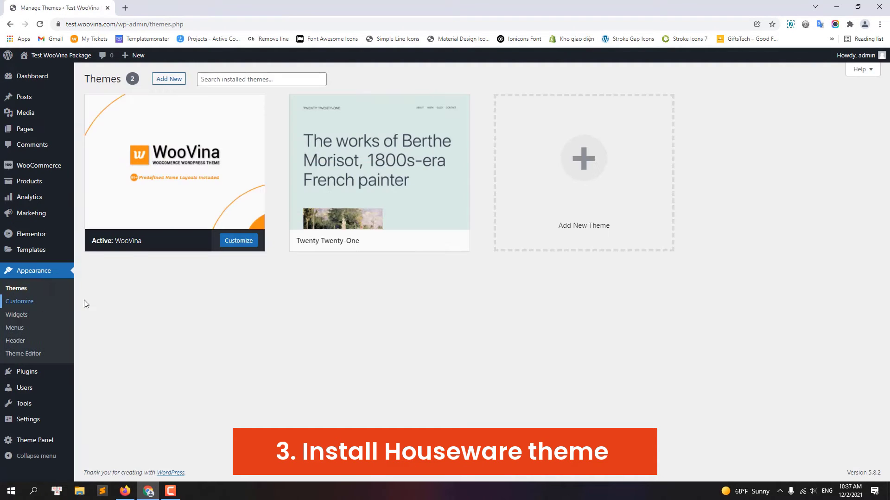
{"action": "left_click", "coordinate": [166, 80]}
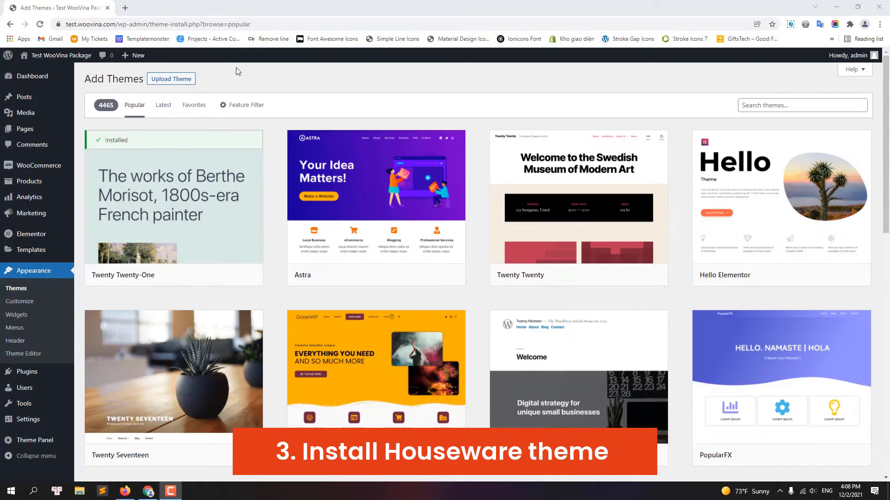
{"action": "left_click", "coordinate": [127, 9]}
{"action": "type", "text": "woovina.com"}
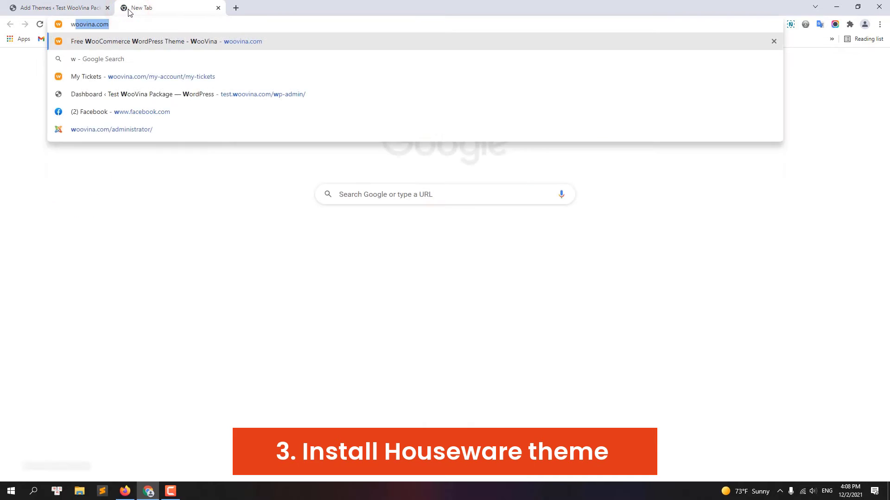
{"action": "key", "text": "Return"}
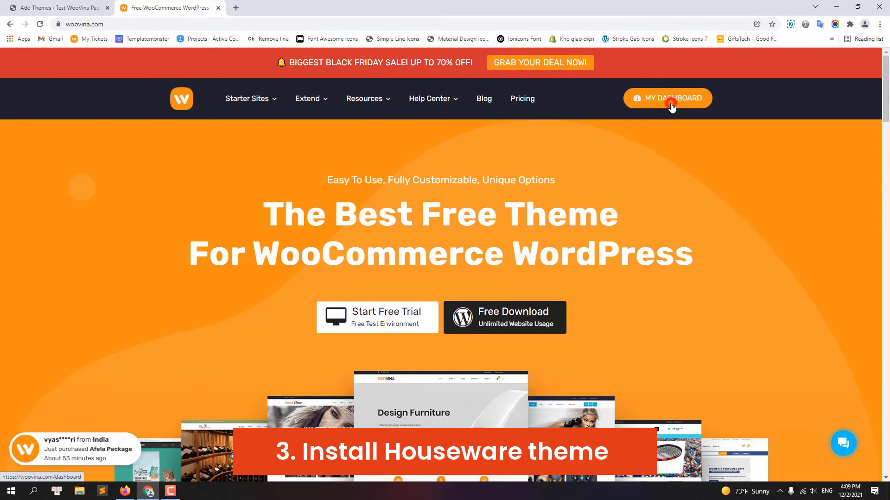
- Download the Houseware theme package houseware.zip from the WooVina account's downloads and save it to the computer
{"action": "left_click", "coordinate": [672, 105]}
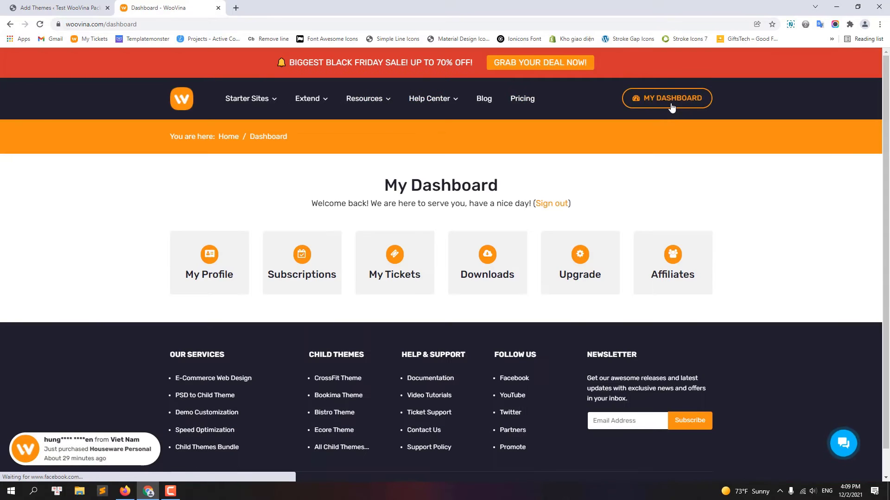
{"action": "left_click", "coordinate": [487, 281]}
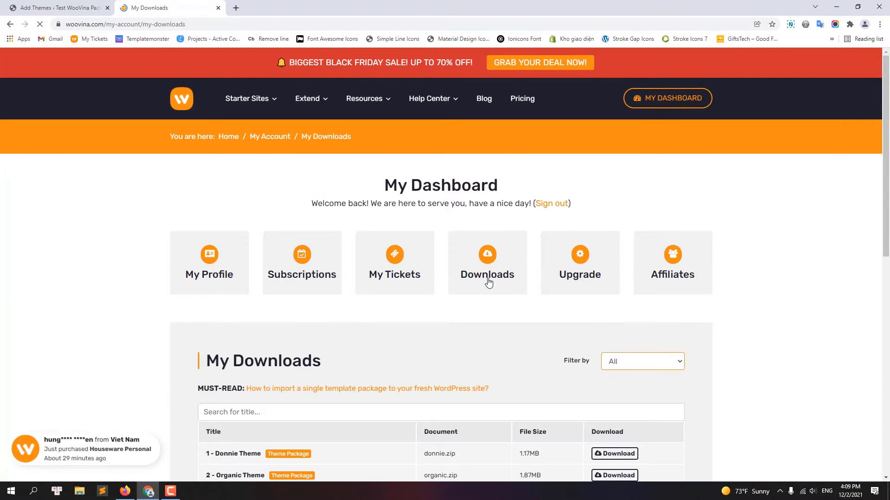
{"action": "scroll", "coordinate": [482, 285], "scroll_direction": "down", "scroll_amount": 1}
{"action": "scroll", "coordinate": [481, 286], "scroll_direction": "down", "scroll_amount": 5}
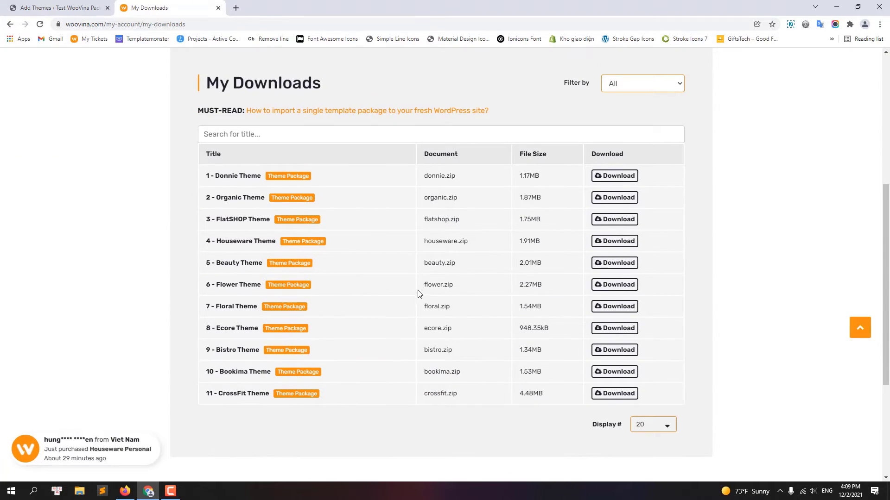
{"action": "left_click", "coordinate": [607, 249]}
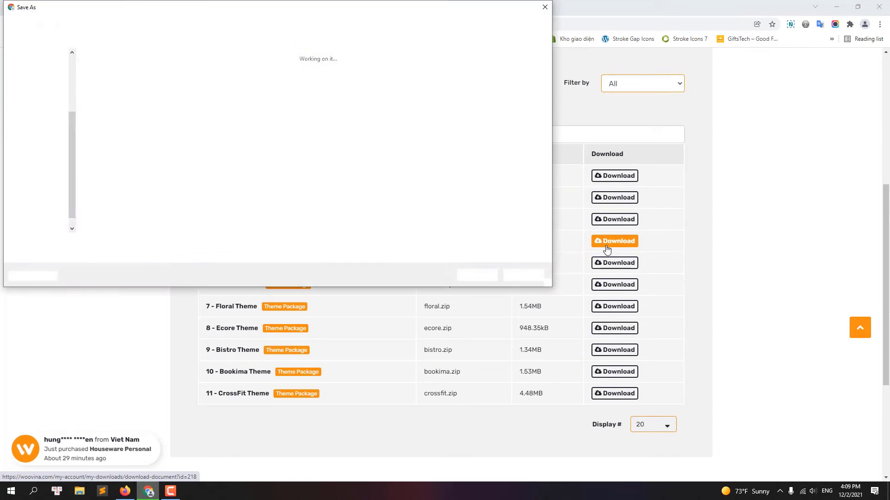
{"action": "left_click", "coordinate": [469, 280]}
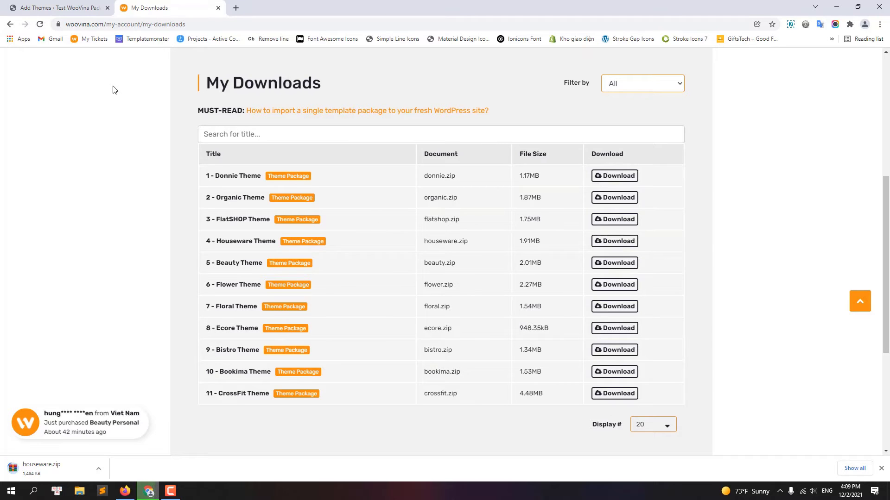
- Install the Houseware theme on the WordPress site by uploading houseware.zip from the Desktop, and activate it
{"action": "left_click", "coordinate": [38, 8]}
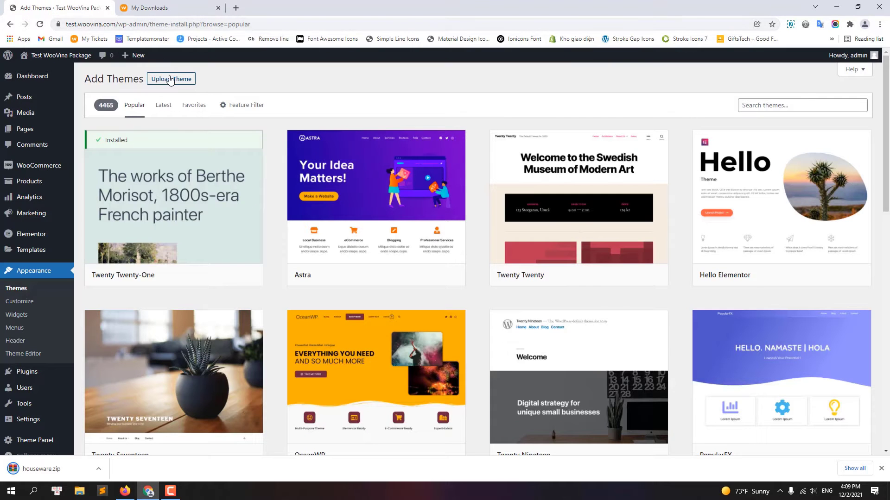
{"action": "left_click", "coordinate": [170, 78]}
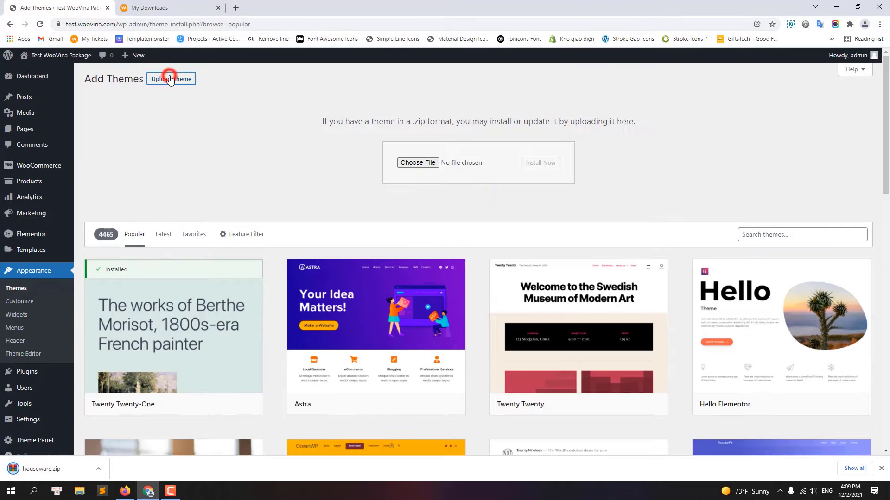
{"action": "left_click", "coordinate": [417, 164]}
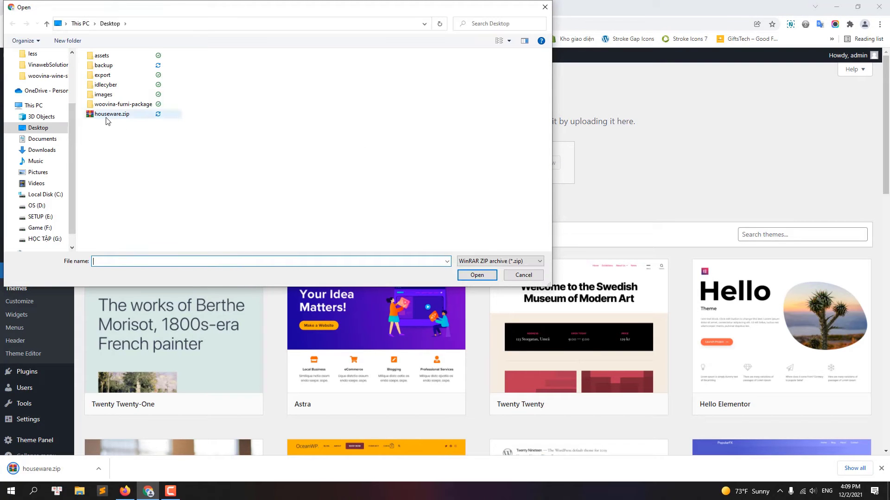
{"action": "left_click", "coordinate": [105, 116]}
{"action": "left_click", "coordinate": [470, 273]}
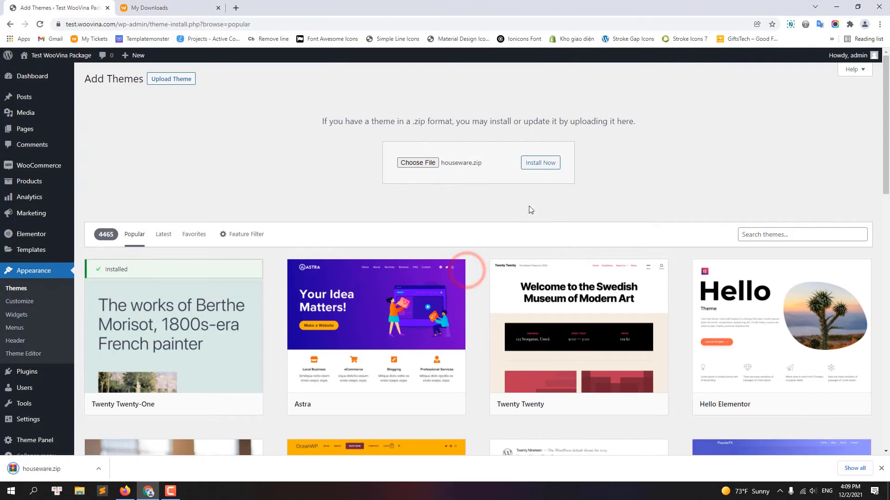
{"action": "left_click", "coordinate": [534, 164]}
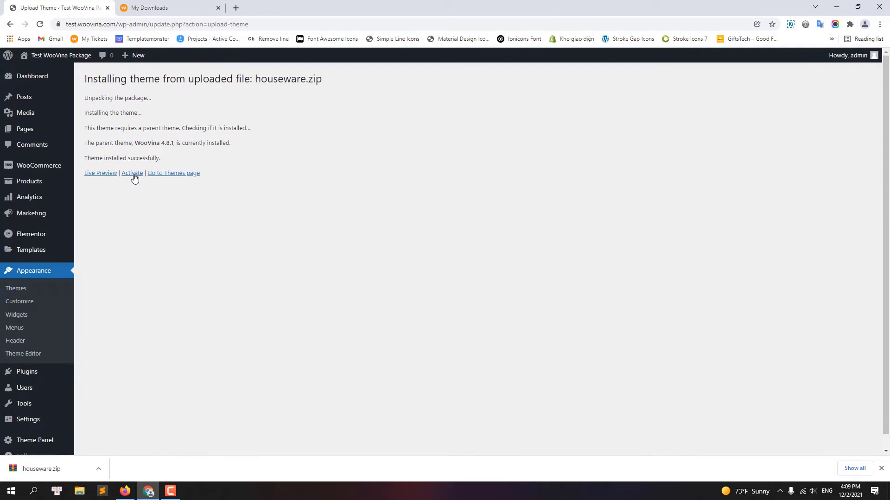
{"action": "left_click", "coordinate": [133, 174]}
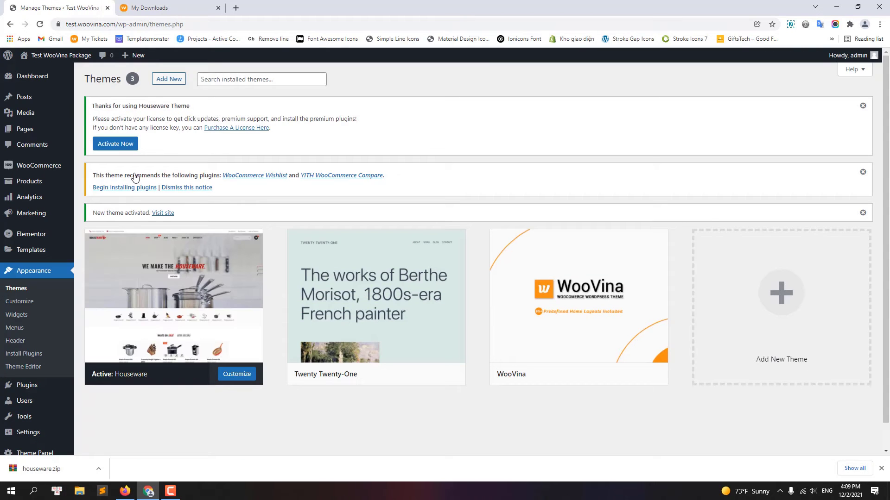
- Bulk install the recommended WooCommerce Wishlist and YITH WooCommerce Compare plugins for the Houseware theme
{"action": "left_click", "coordinate": [111, 188]}
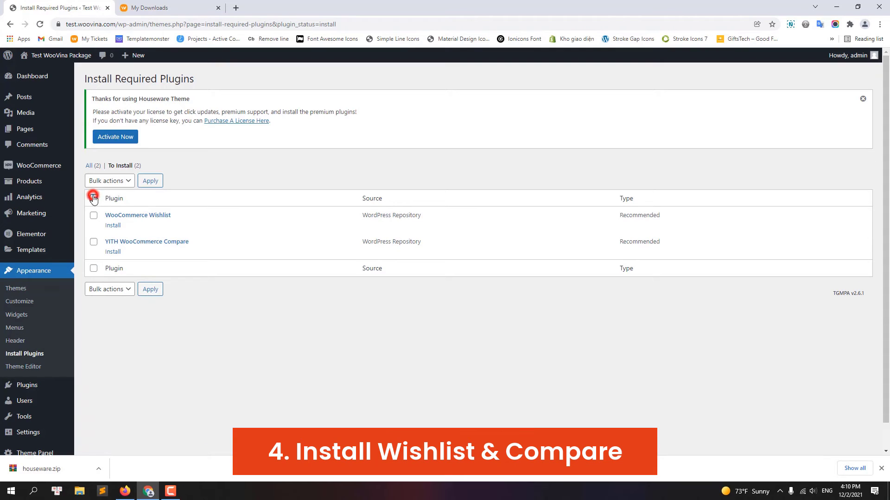
{"action": "left_click", "coordinate": [101, 183]}
{"action": "left_click", "coordinate": [98, 199]}
{"action": "left_click", "coordinate": [149, 183]}
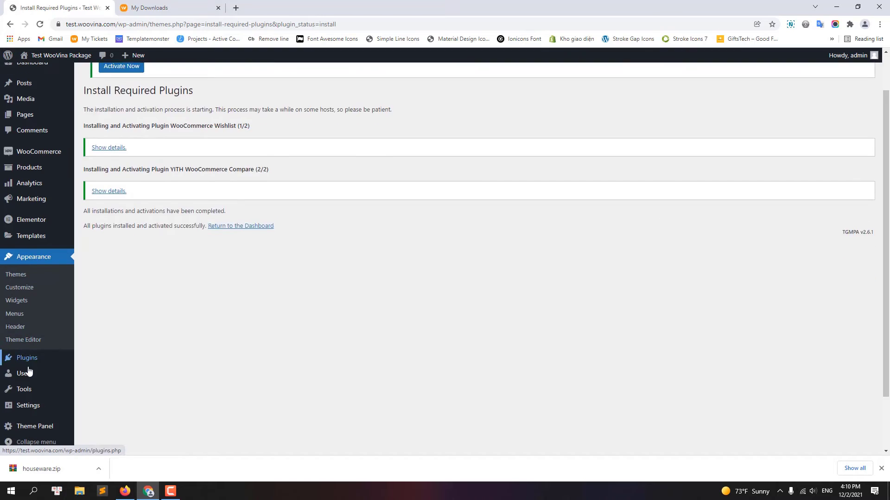
- Skip the TI Wishlist setup wizard and open the Houseware Licenses settings of the theme
{"action": "scroll", "coordinate": [35, 398], "scroll_direction": "down", "scroll_amount": 1}
{"action": "mouse_move", "coordinate": [40, 428]}
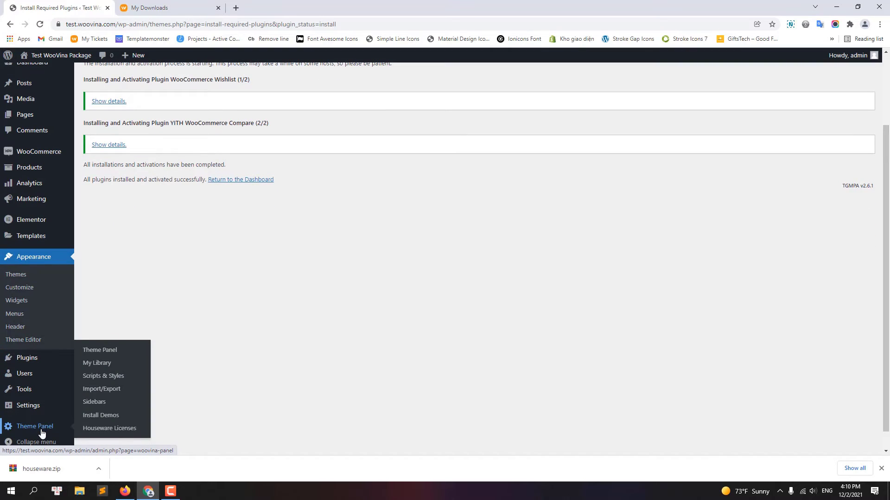
{"action": "left_click", "coordinate": [106, 429]}
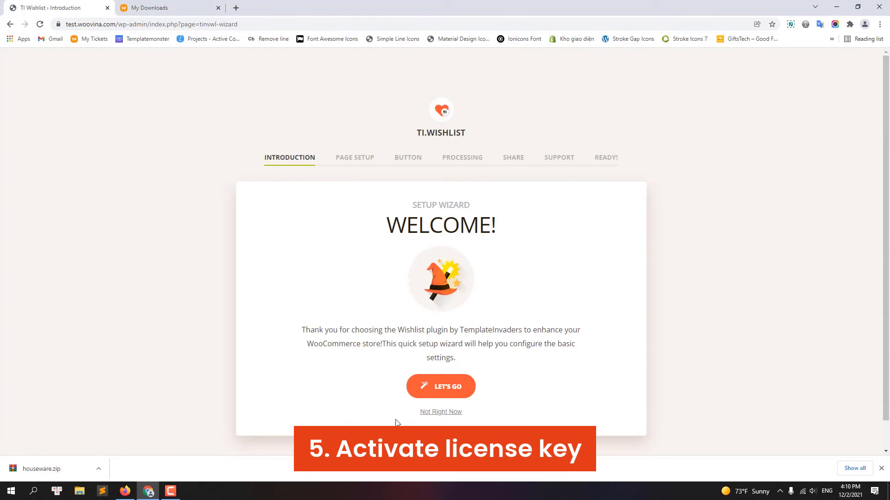
{"action": "left_click", "coordinate": [456, 412]}
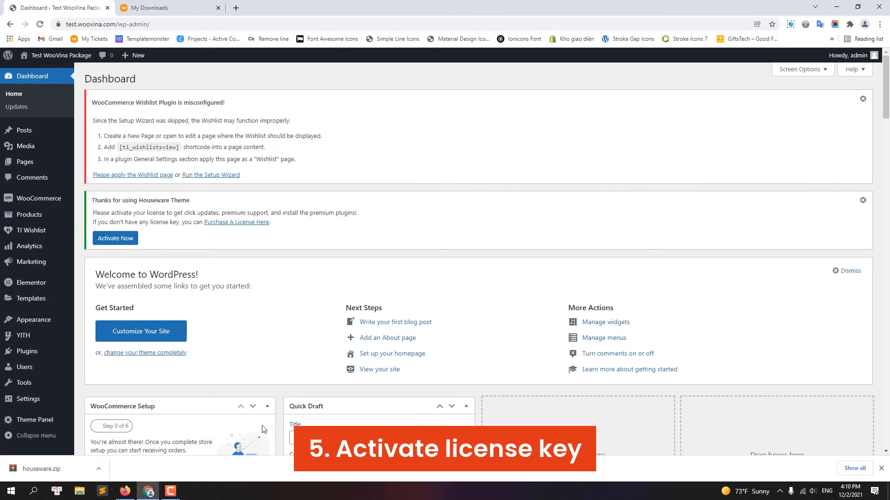
{"action": "mouse_move", "coordinate": [30, 426]}
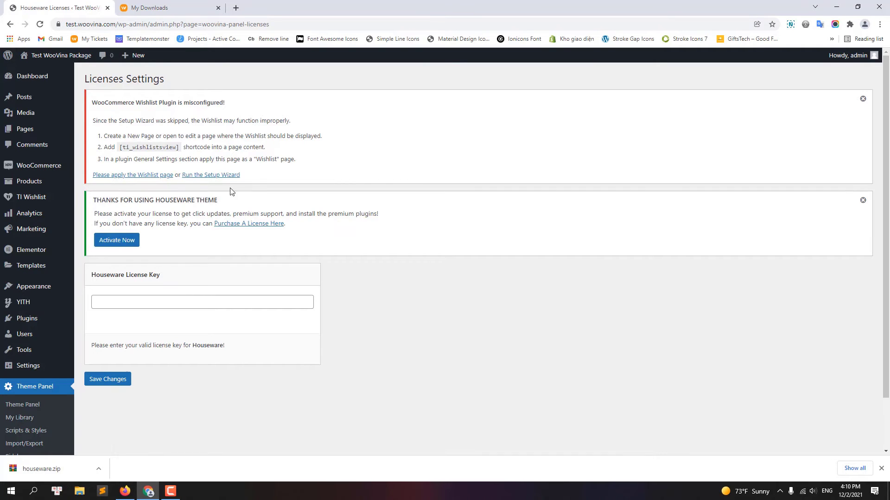
- Reveal the license key of the Houseware Personal plan in the WooVina account's subscriptions and copy it
{"action": "left_click", "coordinate": [156, 7]}
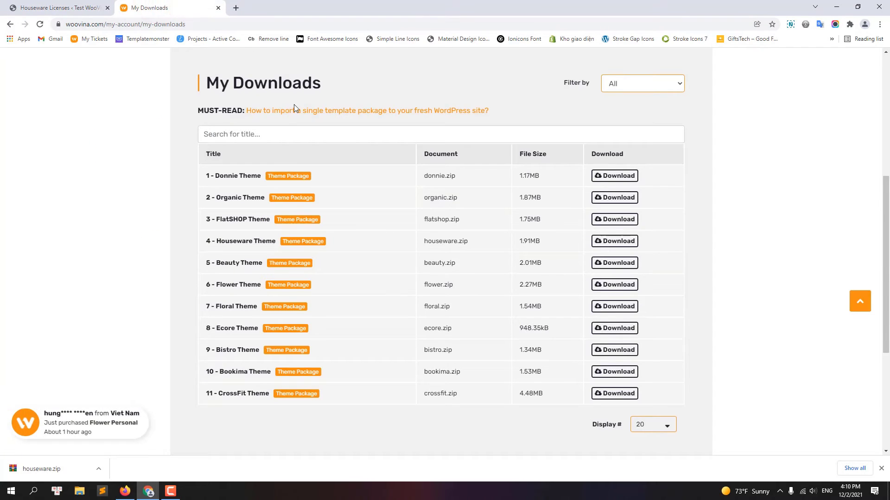
{"action": "scroll", "coordinate": [293, 104], "scroll_direction": "up", "scroll_amount": 3}
{"action": "left_click", "coordinate": [285, 135]}
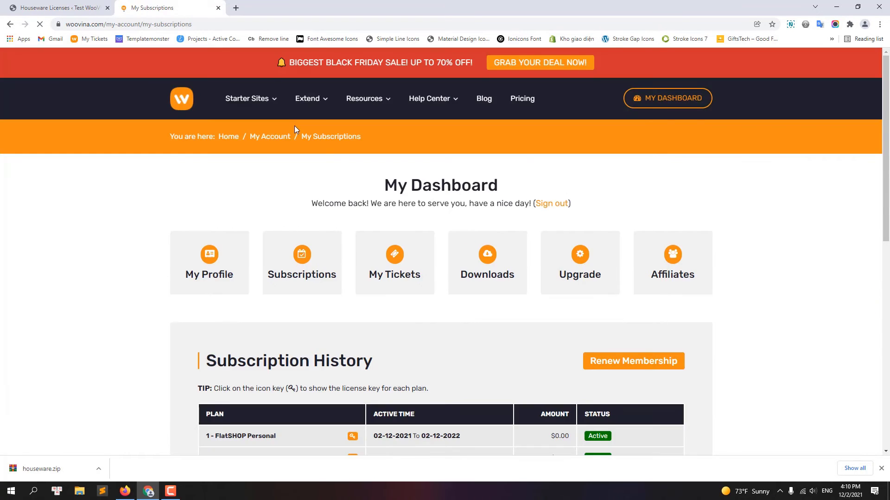
{"action": "scroll", "coordinate": [294, 126], "scroll_direction": "down", "scroll_amount": 9}
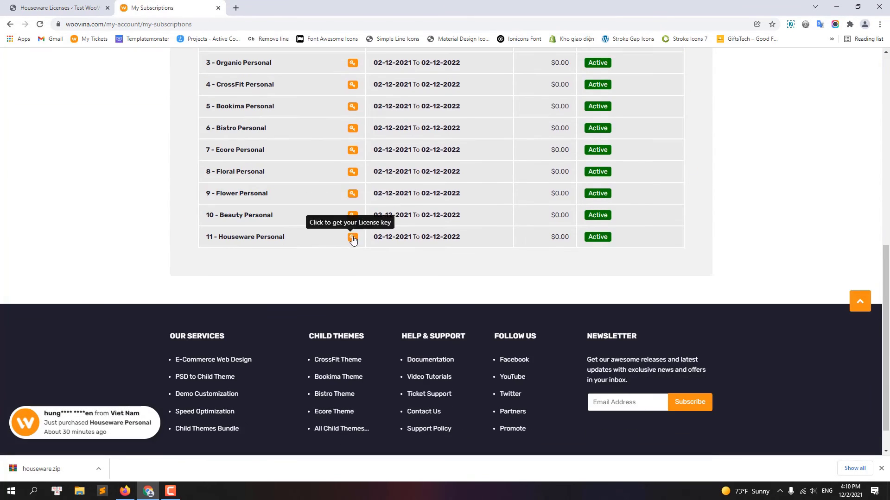
{"action": "left_click", "coordinate": [353, 239]}
{"action": "left_click", "coordinate": [366, 259]}
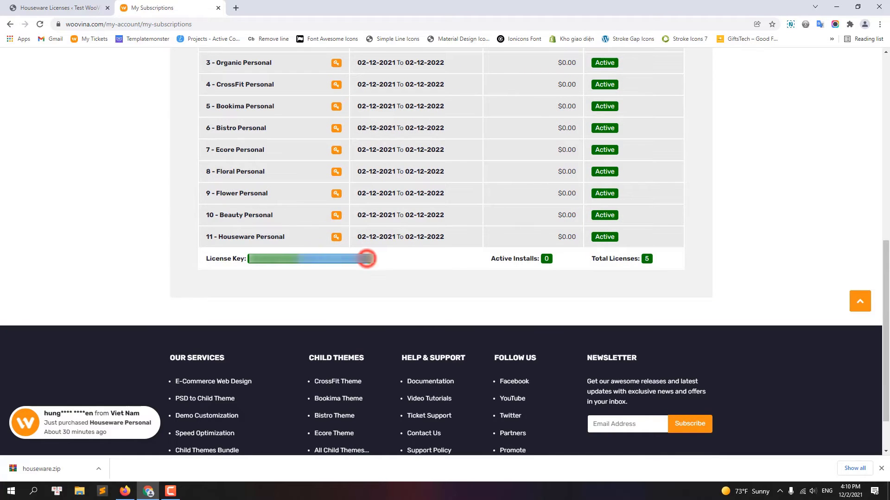
{"action": "right_click", "coordinate": [251, 256]}
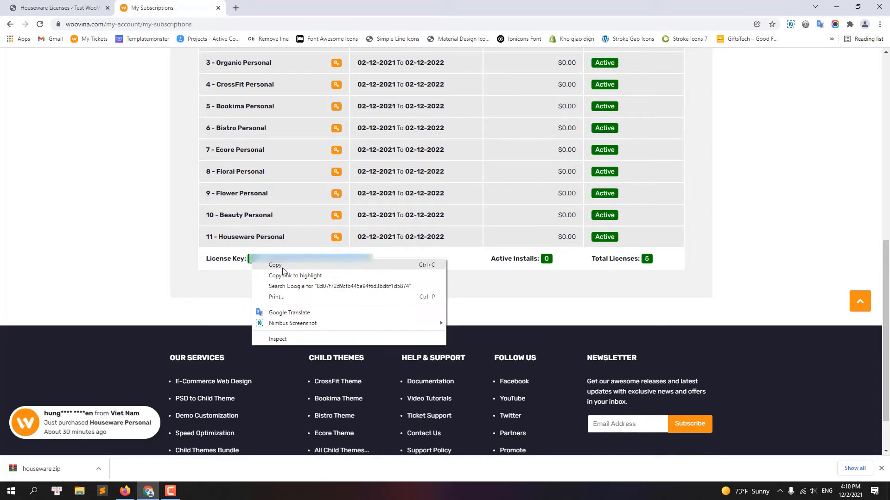
{"action": "left_click", "coordinate": [284, 267]}
- Paste the license key into the Houseware License Key field on the WordPress site and save the changes
{"action": "left_click", "coordinate": [71, 9]}
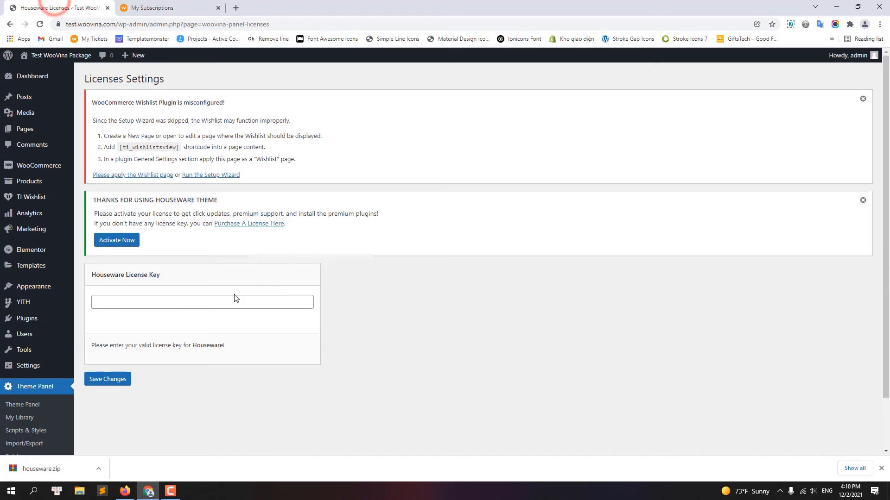
{"action": "left_click", "coordinate": [221, 302]}
{"action": "right_click", "coordinate": [221, 302]}
{"action": "left_click", "coordinate": [257, 370]}
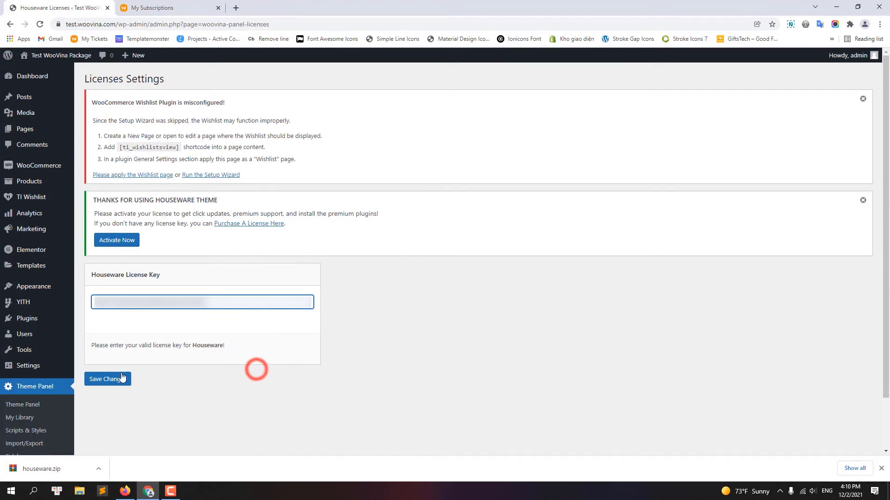
{"action": "left_click", "coordinate": [104, 378]}
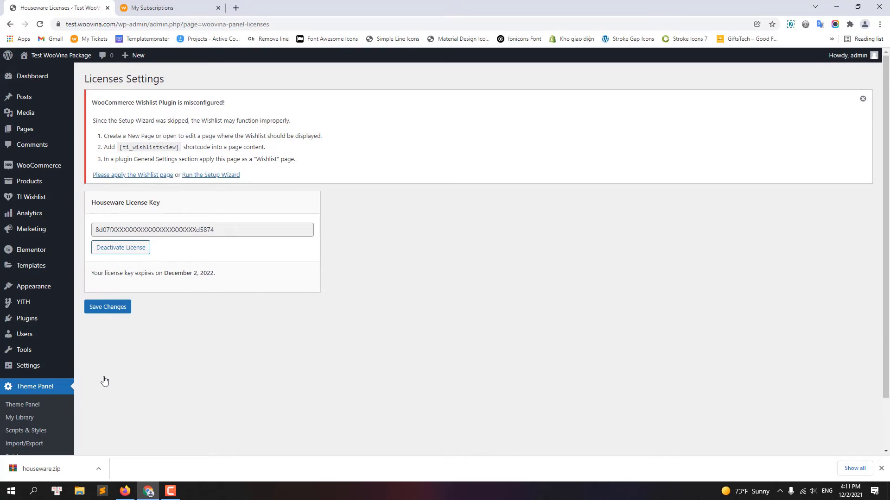
- Bring up the theme's demo installation page and choose the Layout 1 demo for import
{"action": "scroll", "coordinate": [63, 400], "scroll_direction": "down", "scroll_amount": 1}
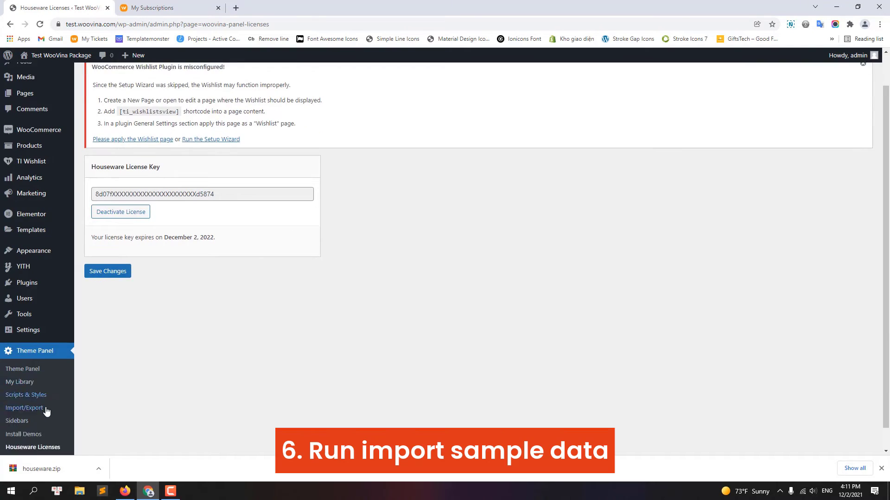
{"action": "left_click", "coordinate": [39, 424]}
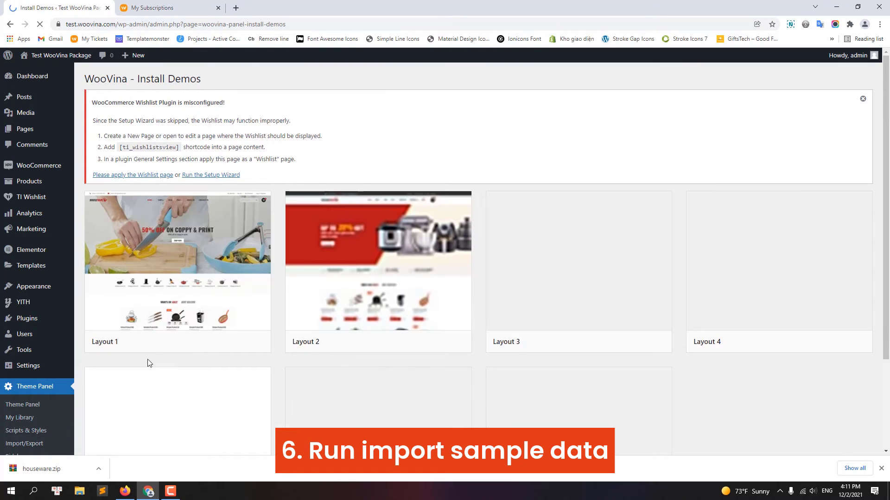
{"action": "mouse_move", "coordinate": [167, 295]}
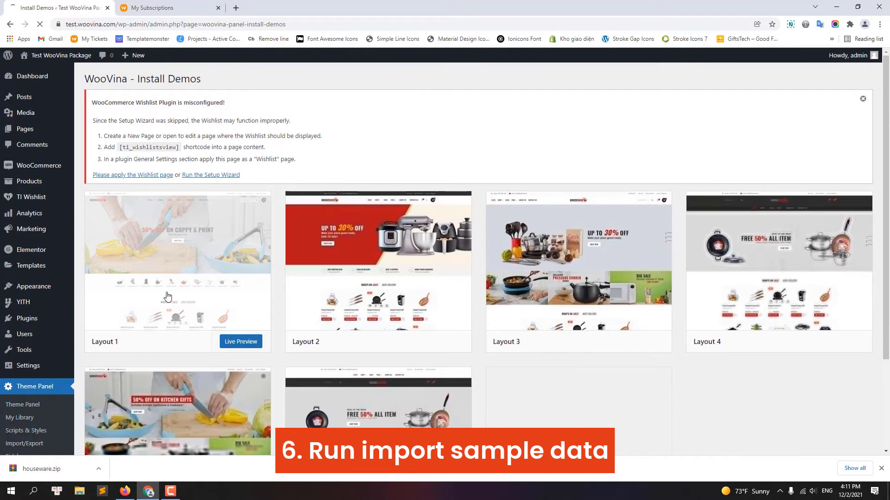
{"action": "left_click", "coordinate": [168, 296]}
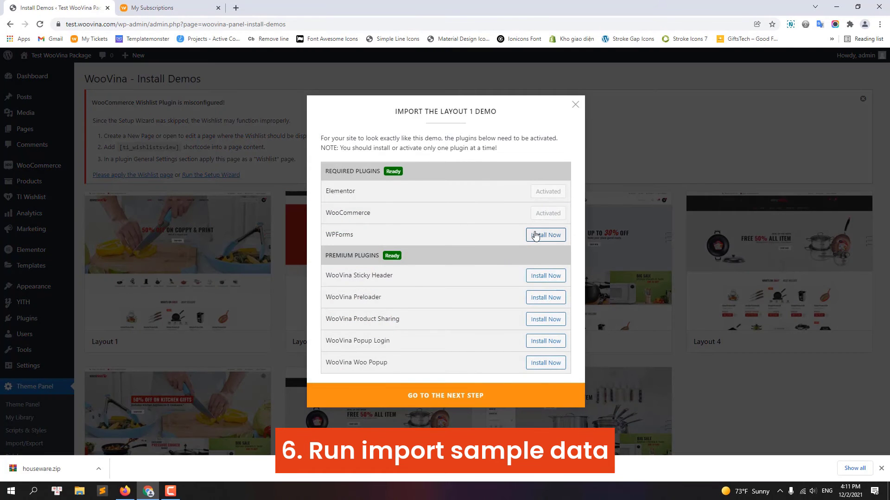
- Install and activate WPForms and the WooVina Sticky Header, Preloader, Product Sharing, Popup Login and Woo Popup plugins one at a time
{"action": "left_click", "coordinate": [535, 235]}
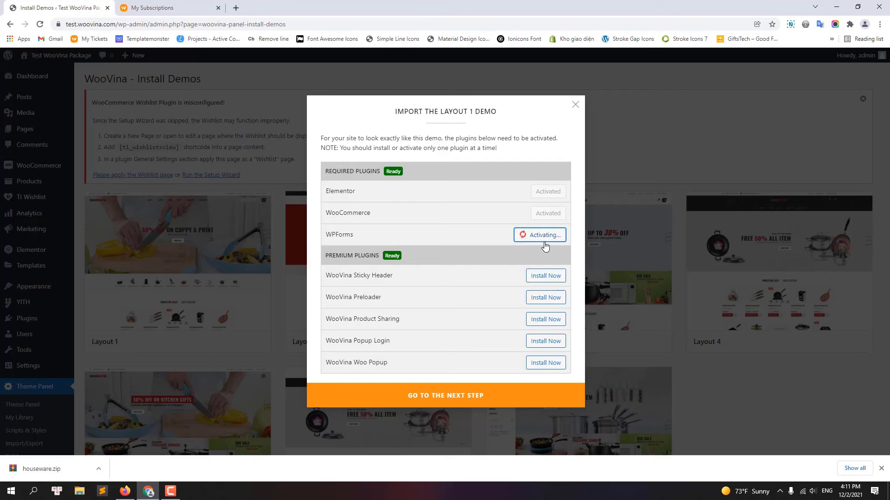
{"action": "left_click", "coordinate": [546, 277]}
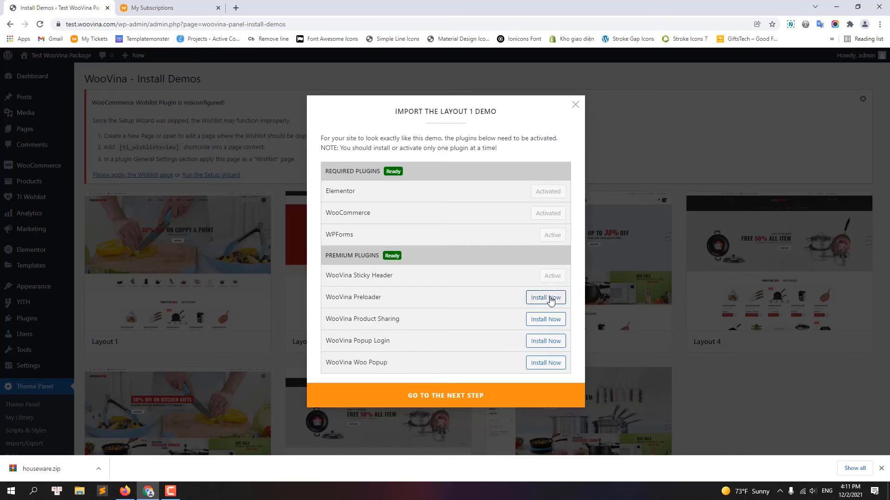
{"action": "left_click", "coordinate": [550, 302]}
{"action": "left_click", "coordinate": [552, 320]}
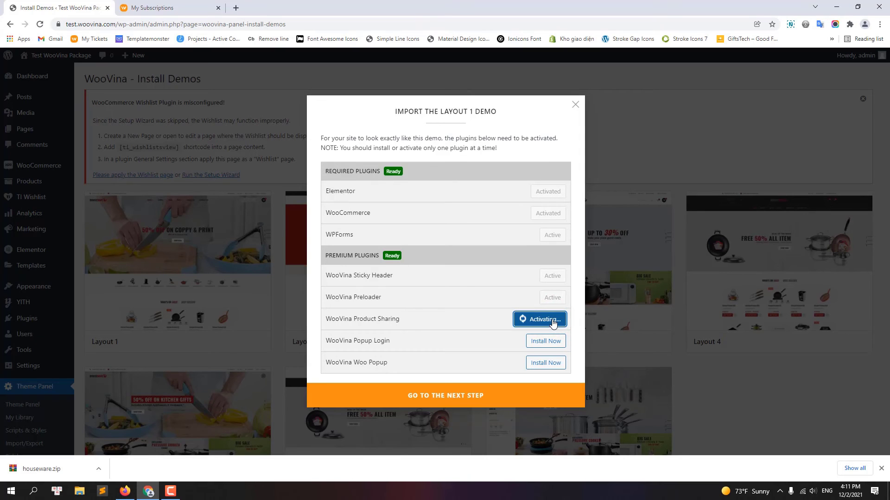
{"action": "left_click", "coordinate": [555, 342]}
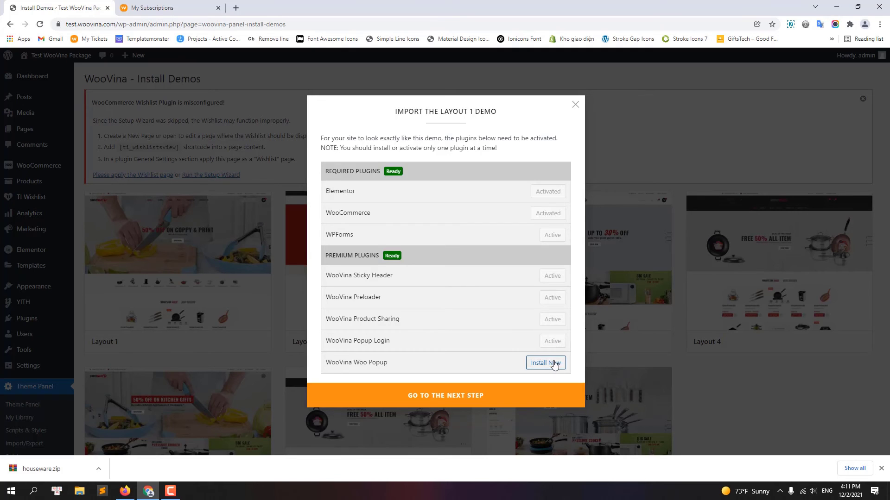
{"action": "left_click", "coordinate": [554, 364]}
- Import the Layout 1 demo with XML data, customizer settings, widgets and contact form, and open Elementor's Replace URL tool
{"action": "left_click", "coordinate": [498, 397]}
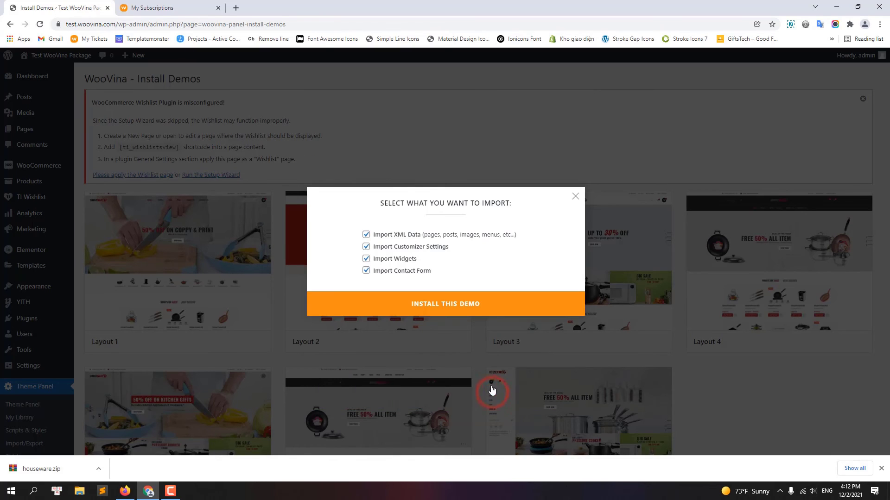
{"action": "left_click", "coordinate": [469, 305]}
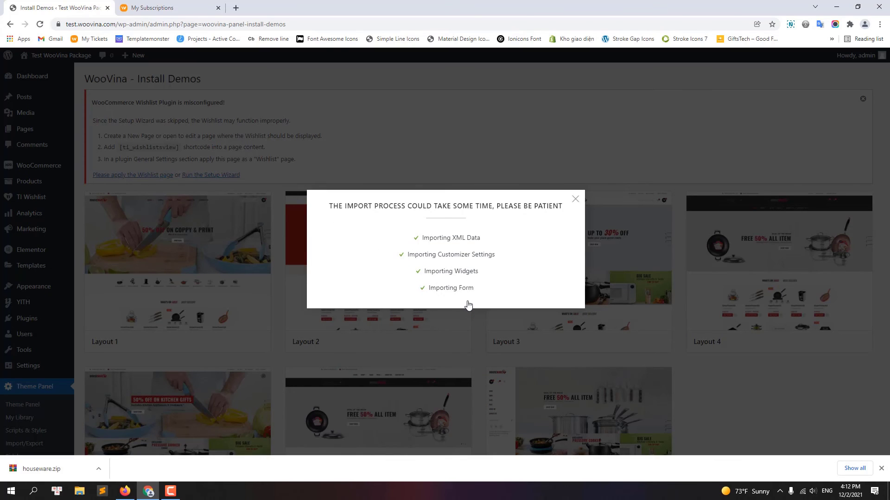
{"action": "left_click", "coordinate": [348, 281]}
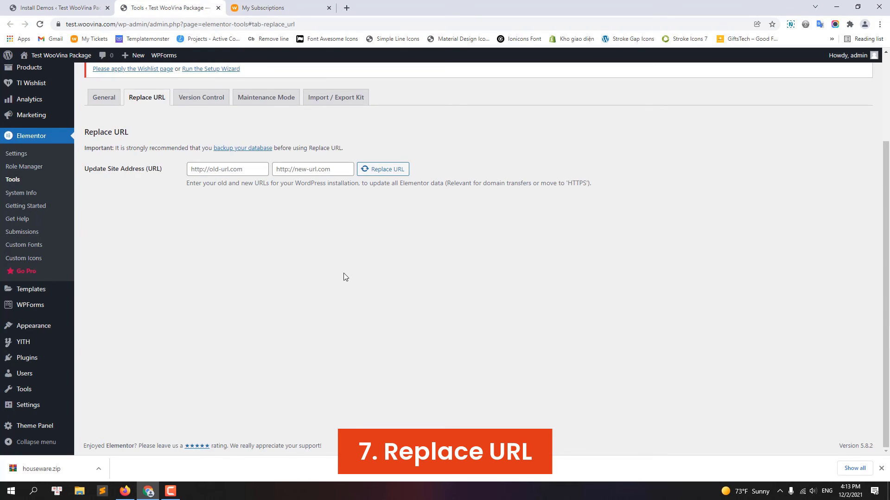
{"action": "left_click", "coordinate": [56, 7]}
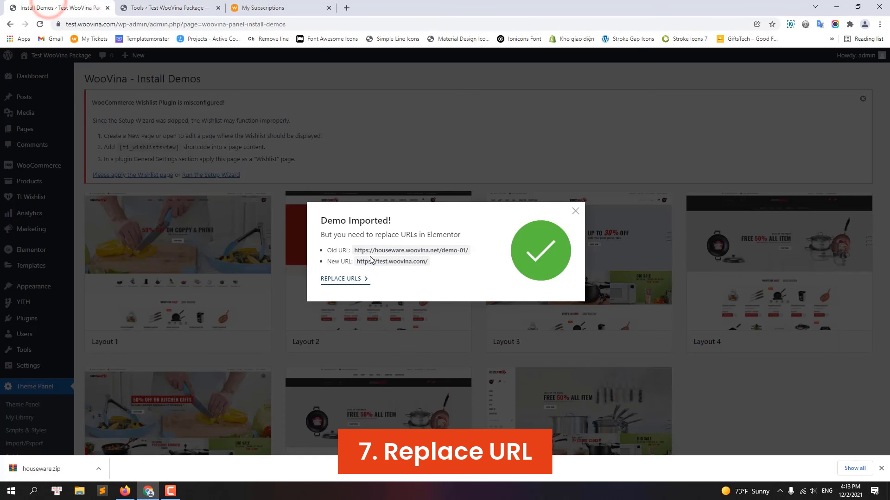
{"action": "left_click_drag", "start_coordinate": [356, 251], "coordinate": [469, 251]}
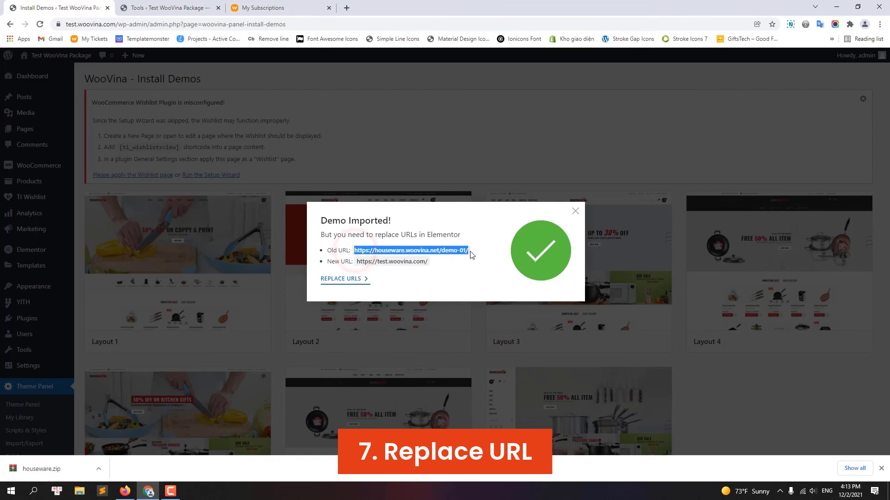
{"action": "right_click", "coordinate": [460, 250]}
{"action": "left_click", "coordinate": [481, 257]}
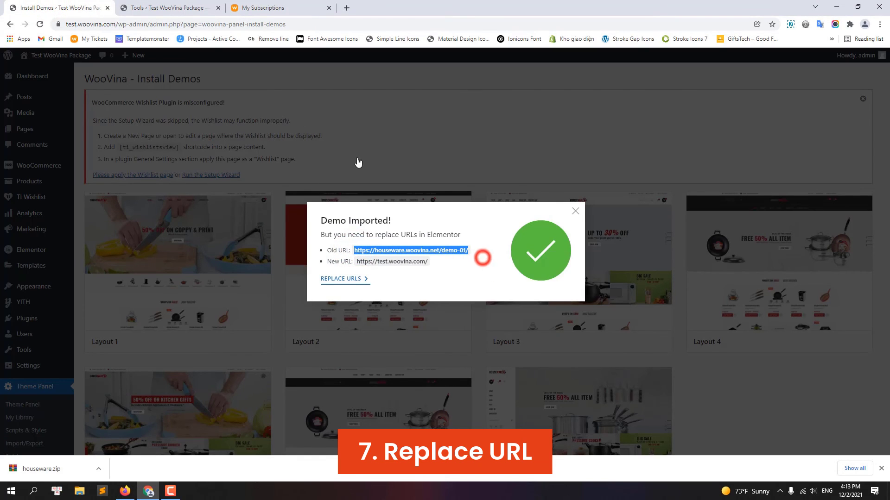
{"action": "left_click", "coordinate": [149, 7]}
{"action": "right_click", "coordinate": [219, 172]}
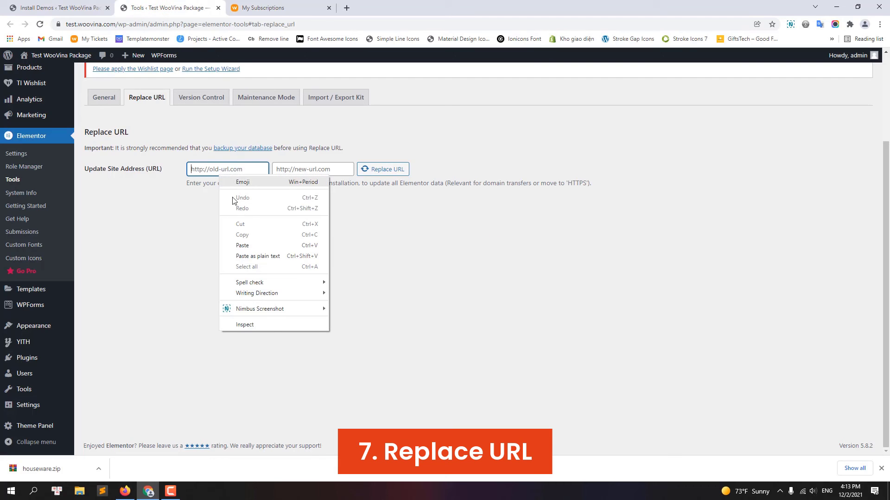
{"action": "left_click", "coordinate": [246, 243]}
{"action": "left_click", "coordinate": [58, 7]}
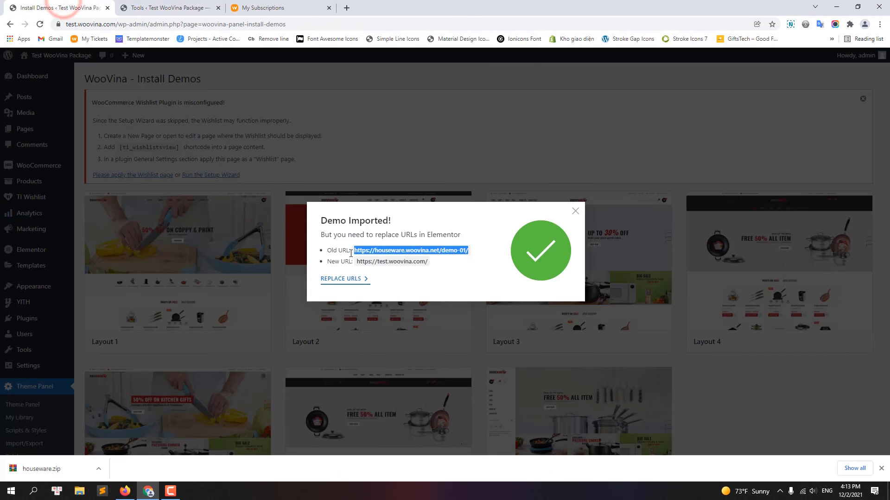
{"action": "left_click_drag", "start_coordinate": [356, 262], "coordinate": [427, 263]}
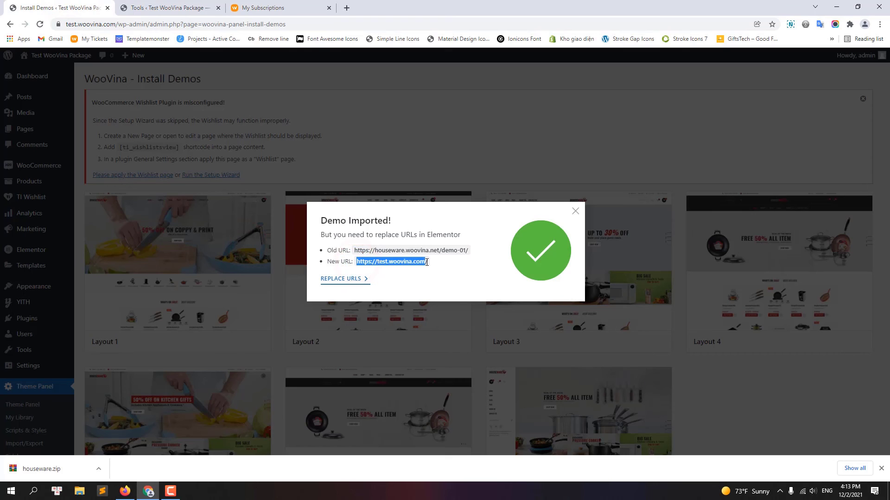
{"action": "right_click", "coordinate": [418, 263]}
{"action": "left_click", "coordinate": [435, 269]}
{"action": "left_click", "coordinate": [178, 6]}
{"action": "right_click", "coordinate": [319, 170]}
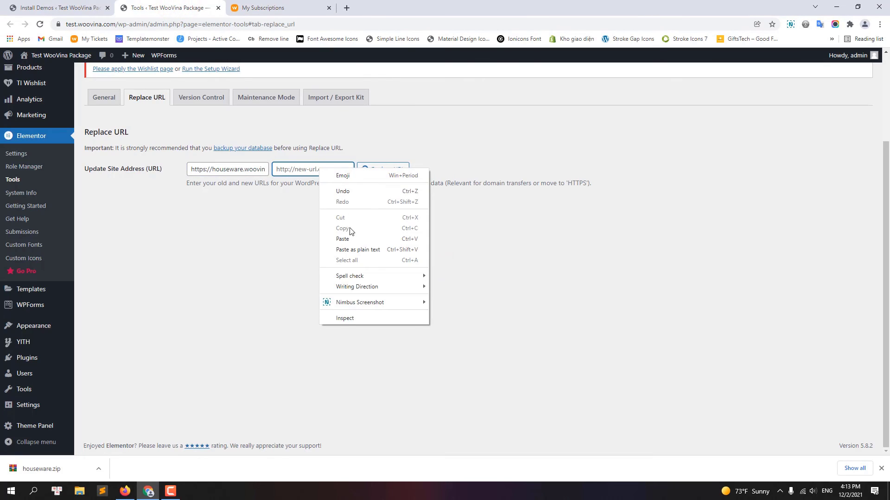
{"action": "left_click", "coordinate": [350, 239]}
- Run the URL replacement in Elementor, dismiss its confirmation, and open the site's front end
{"action": "left_click", "coordinate": [388, 172]}
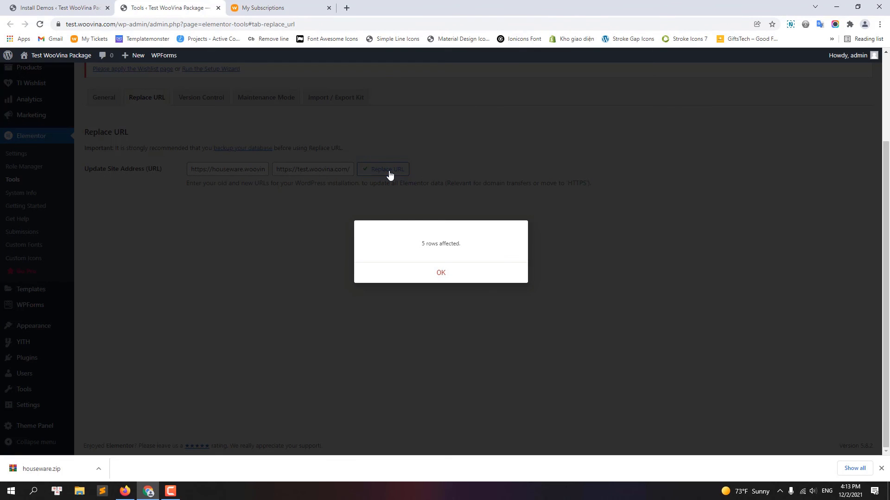
{"action": "left_click", "coordinate": [461, 272]}
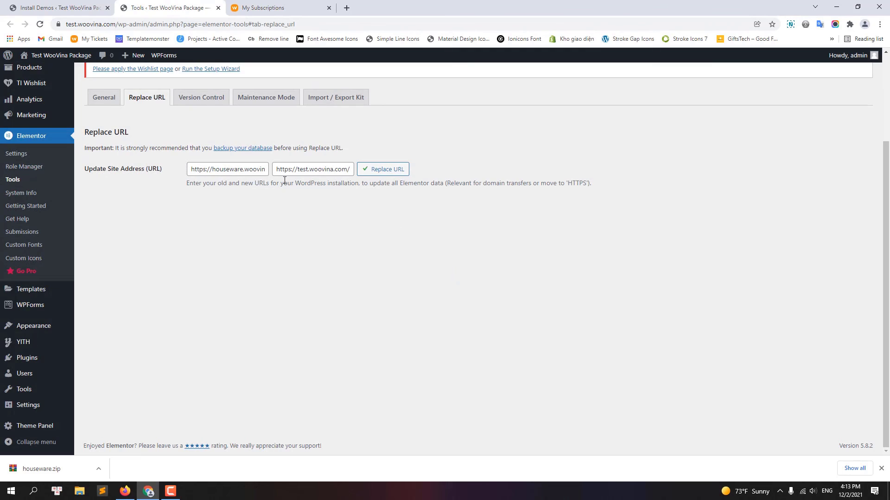
{"action": "left_click", "coordinate": [58, 56]}
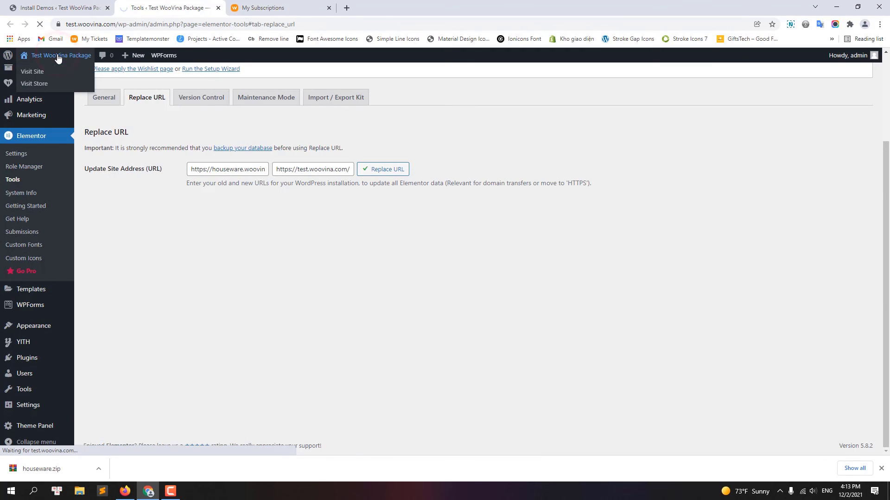